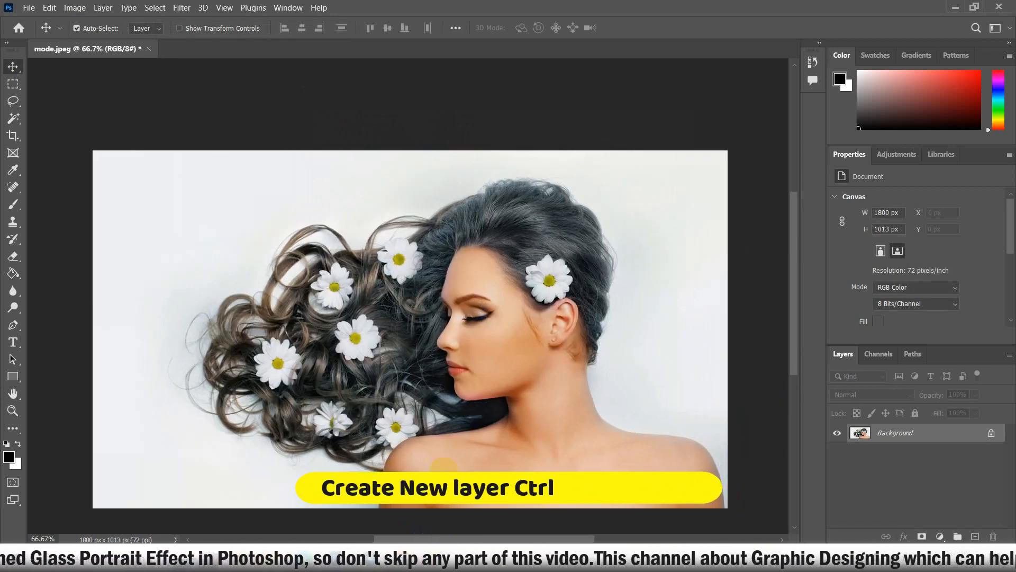
Create a new layer above the Background photo and fill it with the white background colour.
scroll(445, 461, down, 1)
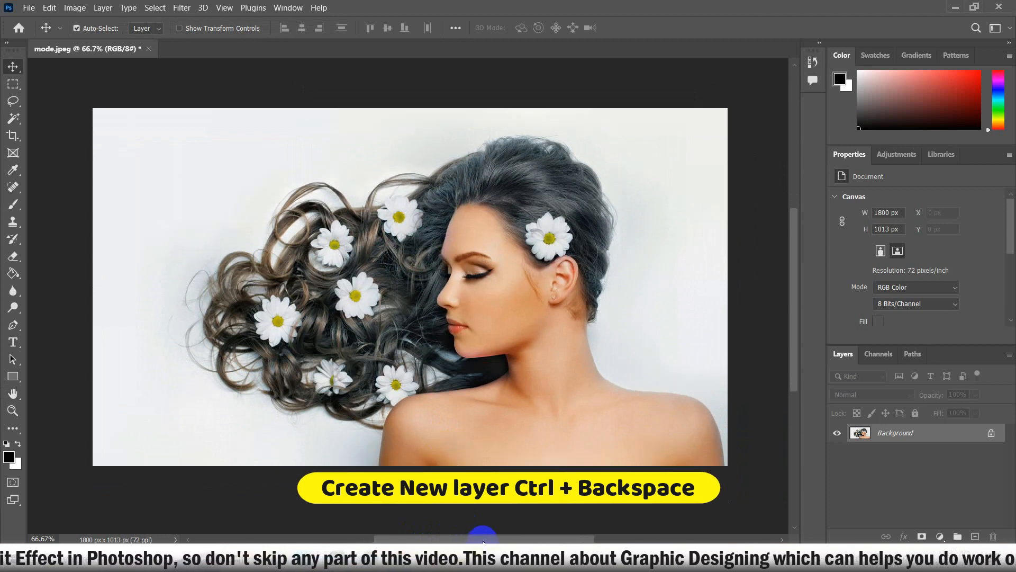
drag(483, 542, 489, 540)
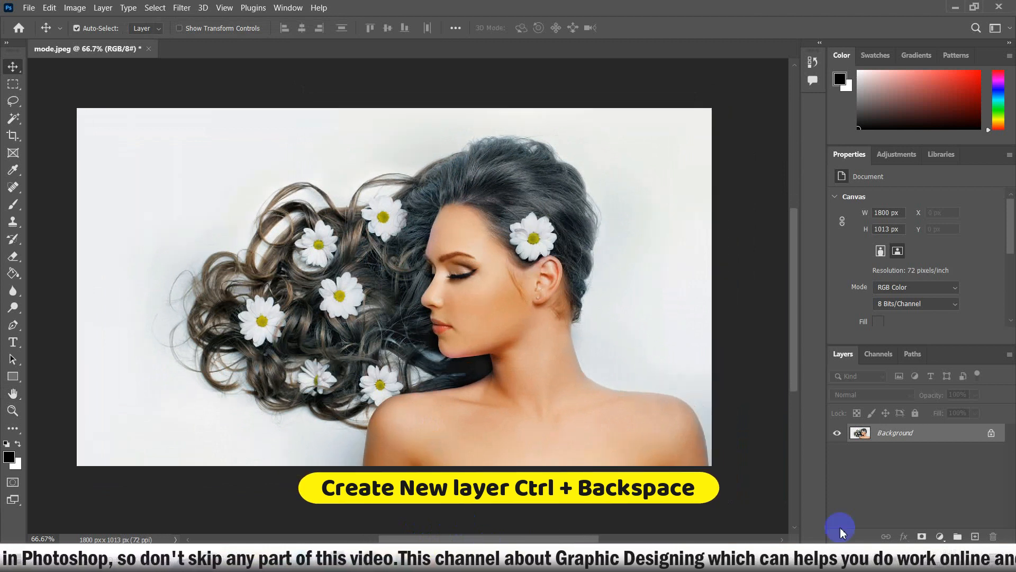
click(975, 536)
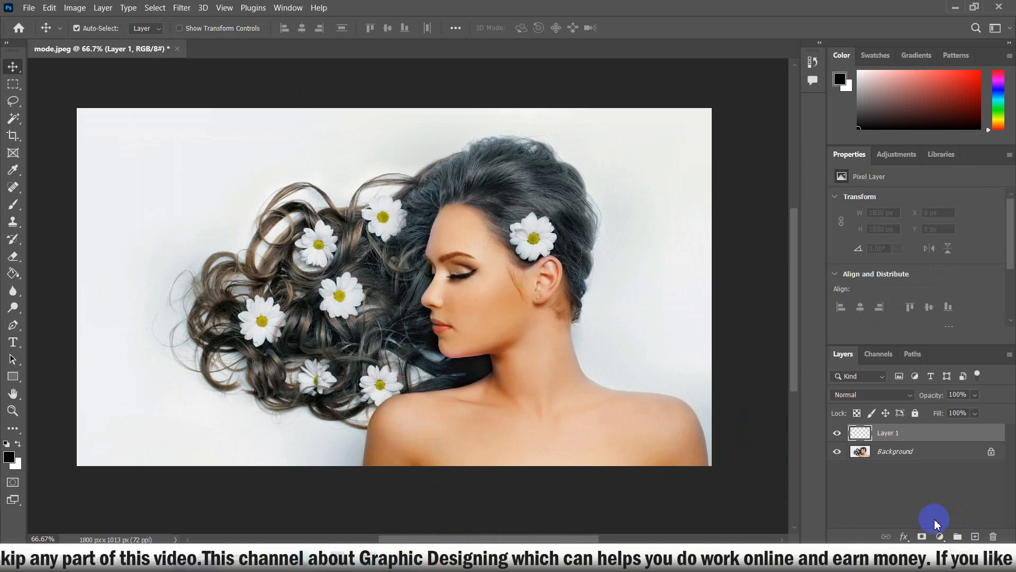
key(ctrl+BackSpace)
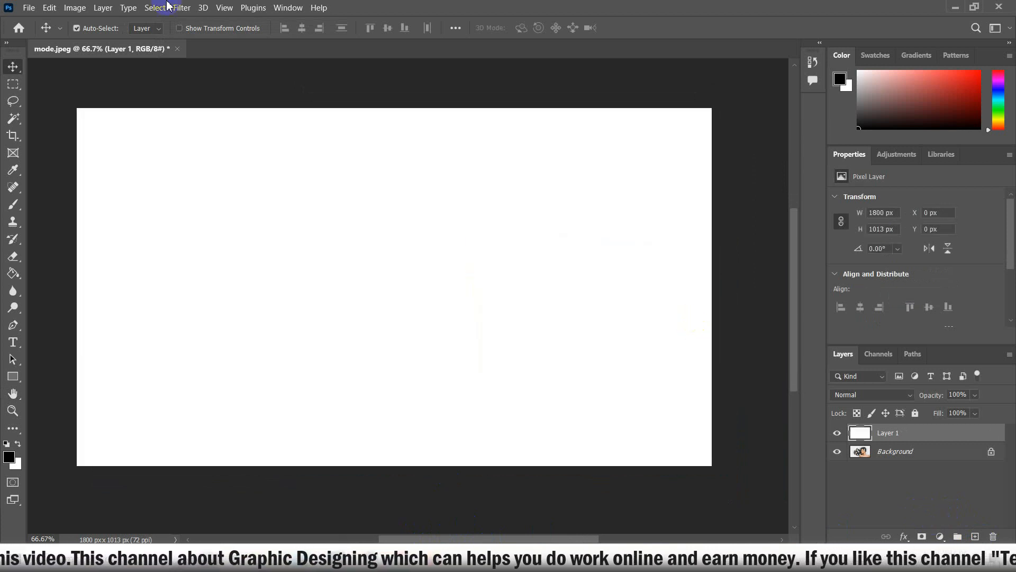
Apply the Stained Glass texture filter to the white layer with cell size 44, border thickness 2 and light intensity 0.
click(180, 8)
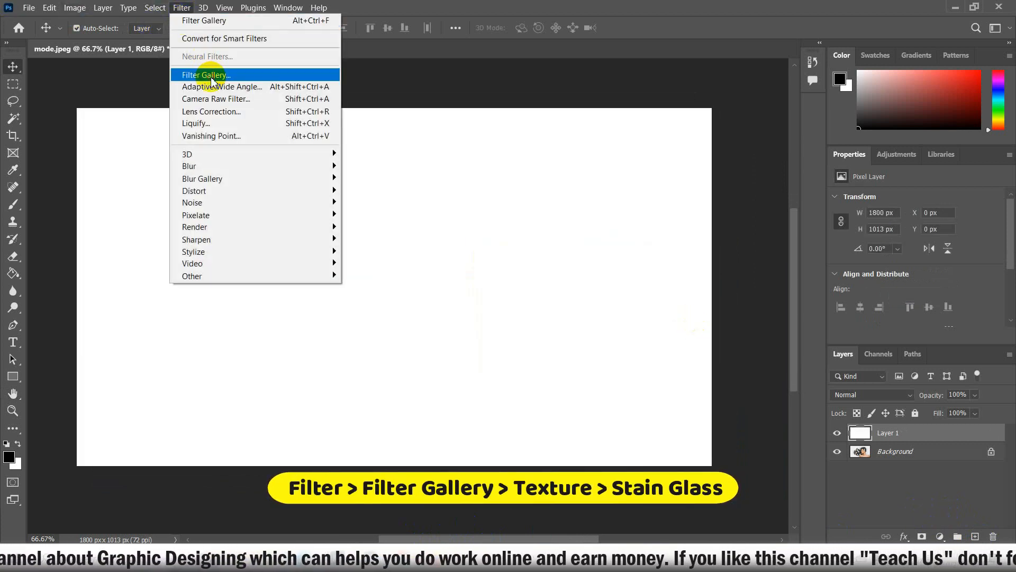
click(211, 79)
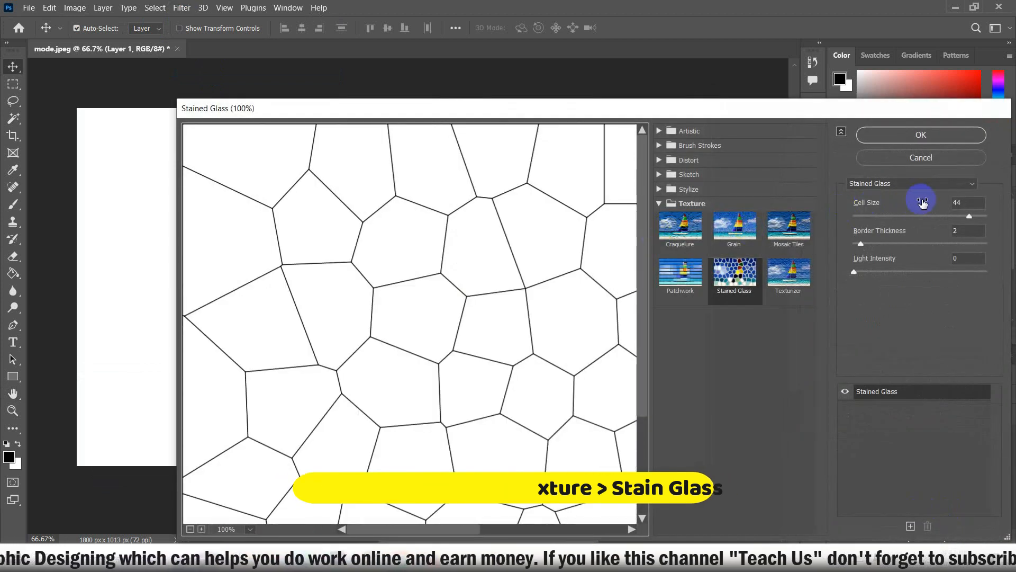
click(964, 204)
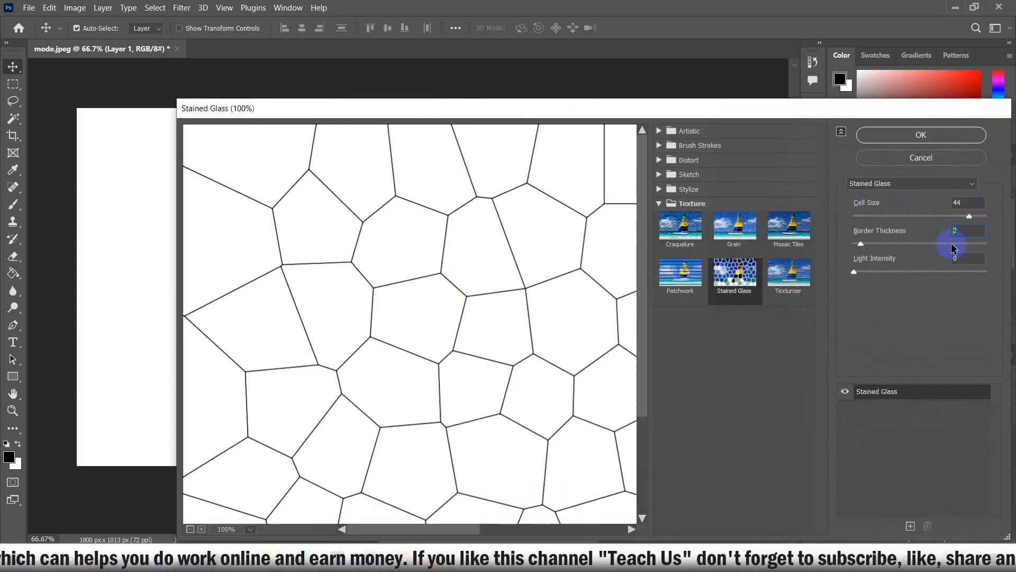
drag(962, 264, 839, 256)
click(712, 290)
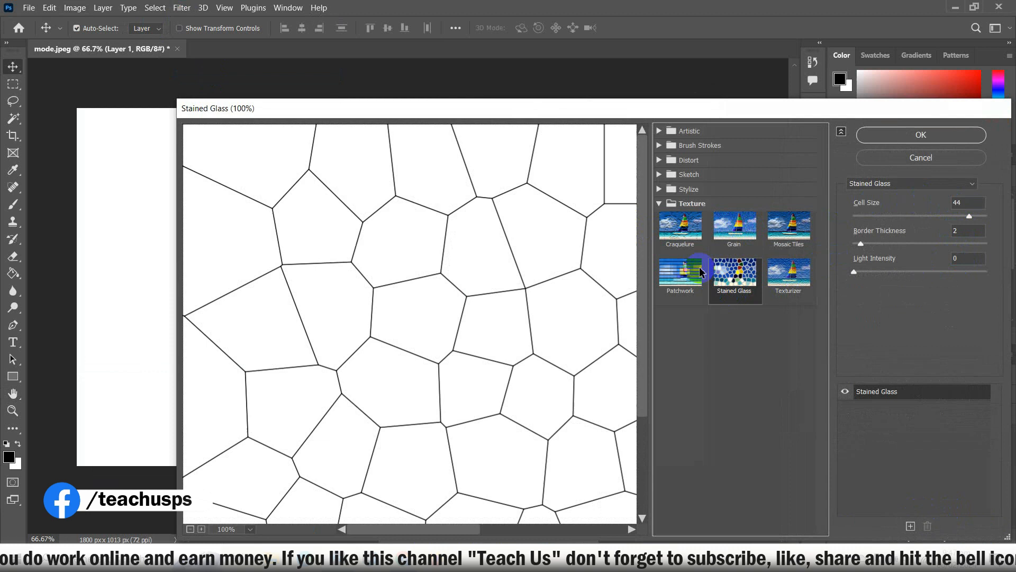
click(660, 204)
click(660, 205)
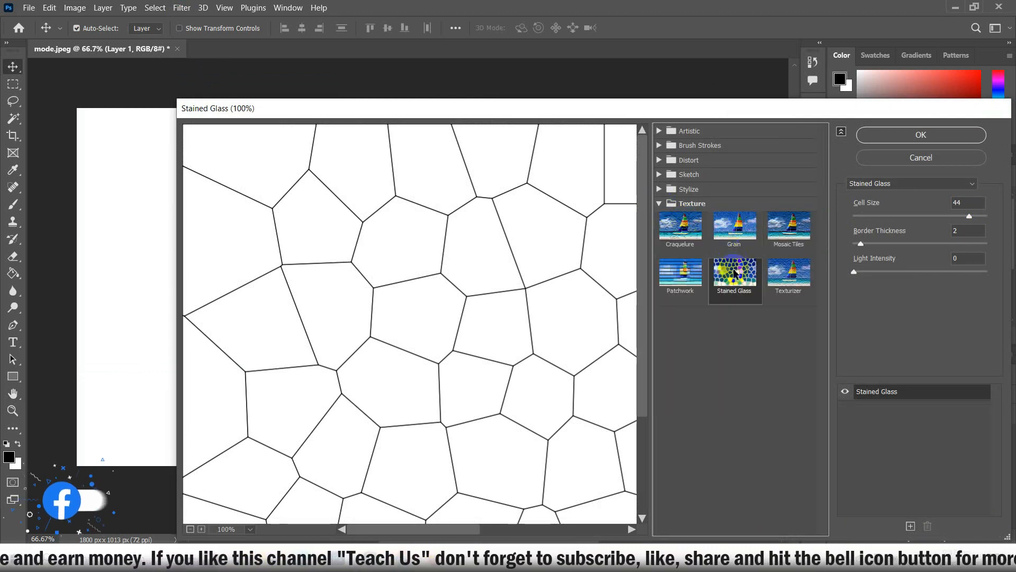
click(871, 136)
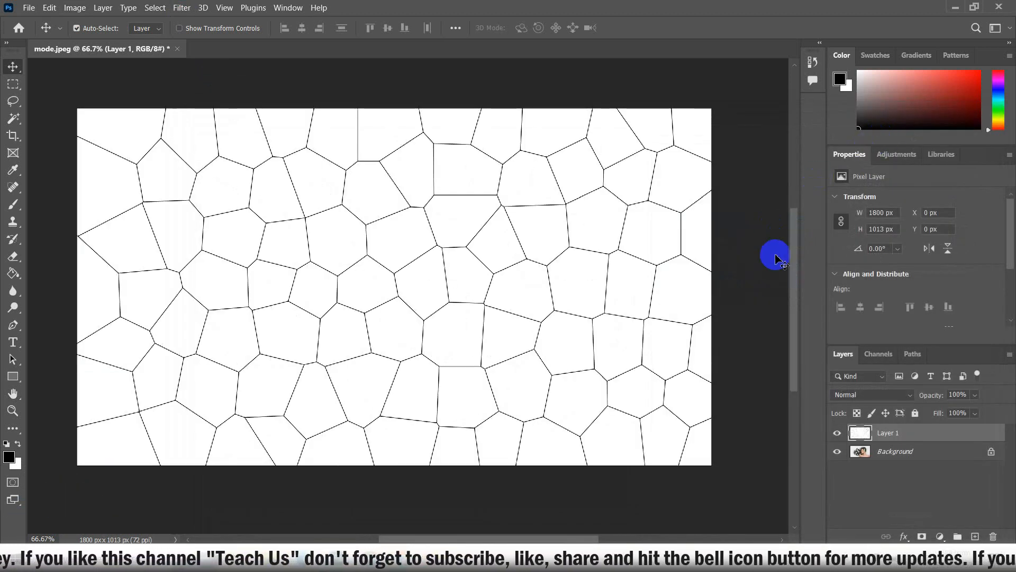
Set Layer 1's blend mode to Multiply and stamp all visible layers into a new merged layer.
click(883, 403)
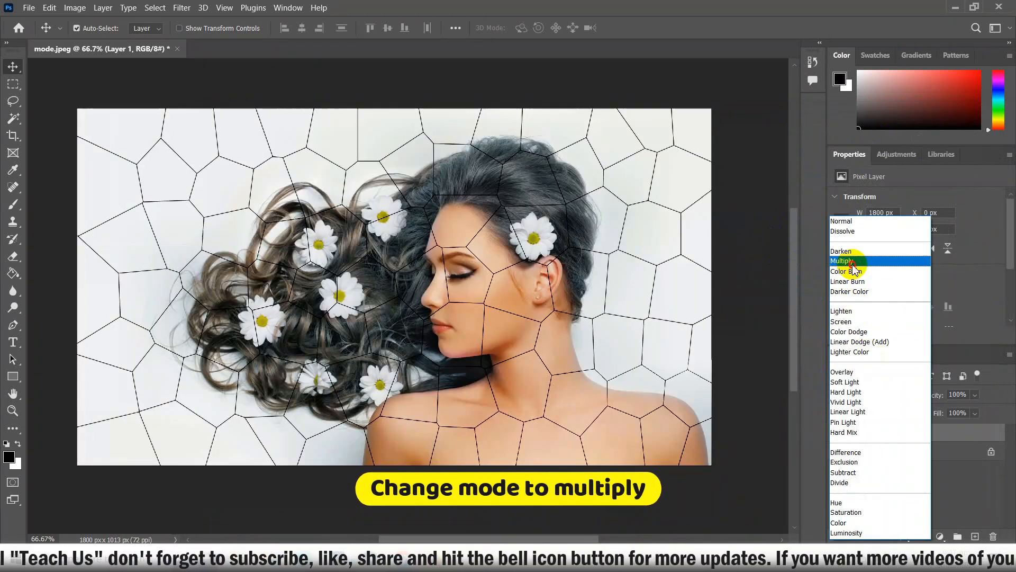
click(855, 262)
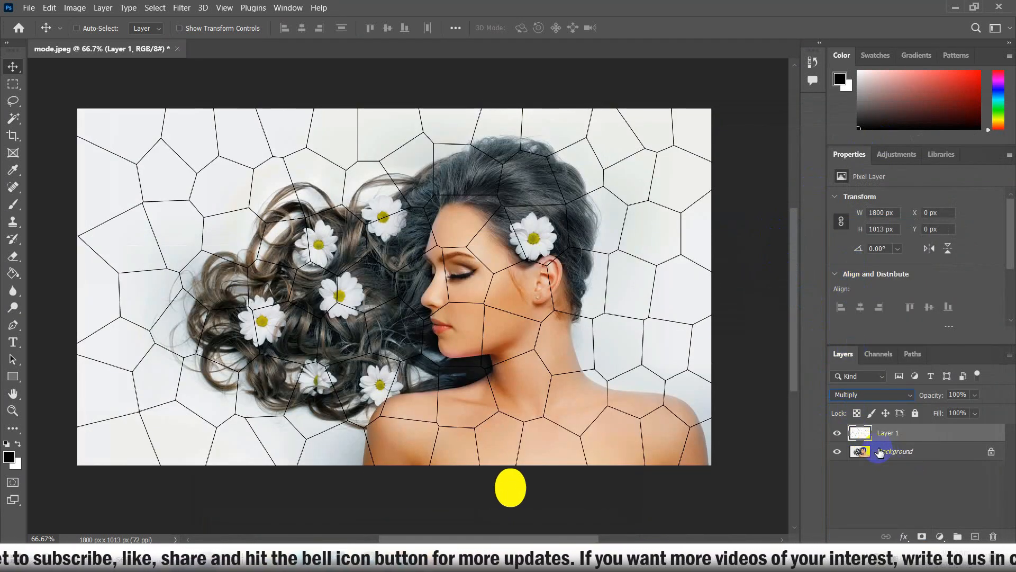
key(ctrl+alt+shift+e)
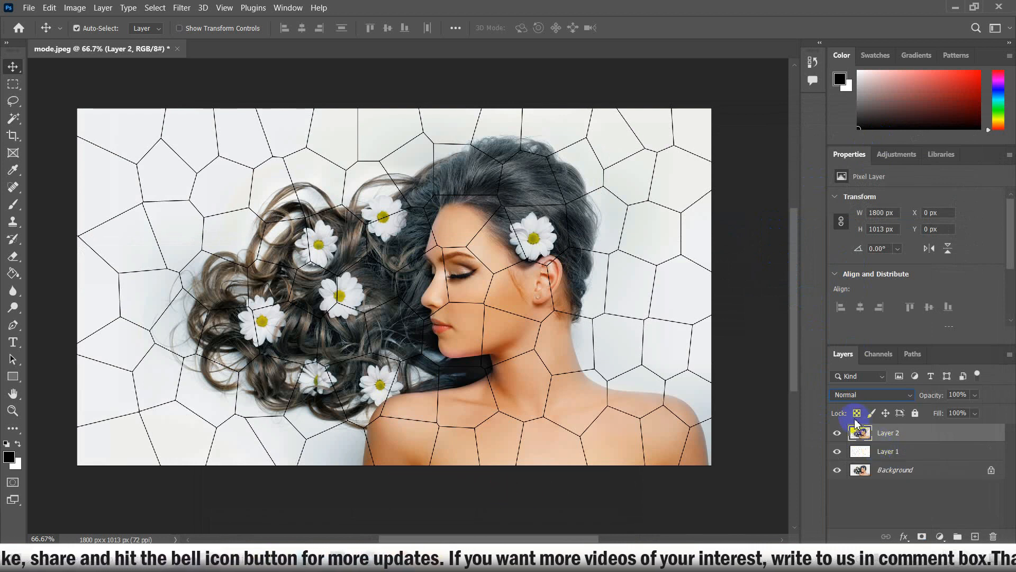
Hide Layer 2 and select all the white cells of Layer 1 with the Magic Wand.
click(837, 432)
click(888, 452)
click(13, 119)
click(130, 139)
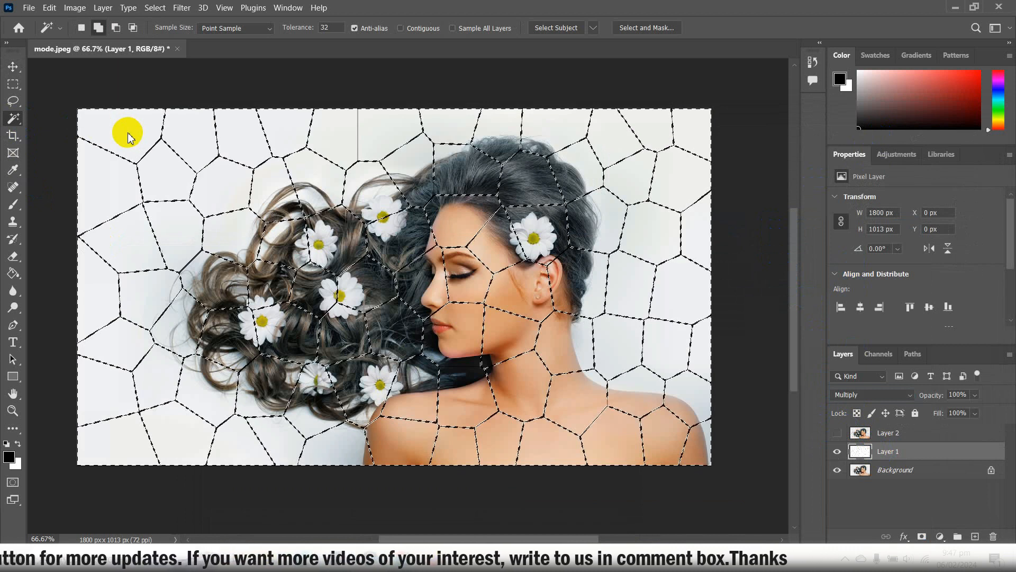
Show Layer 2 again and delete Layer 1, keeping the cell selection.
click(837, 433)
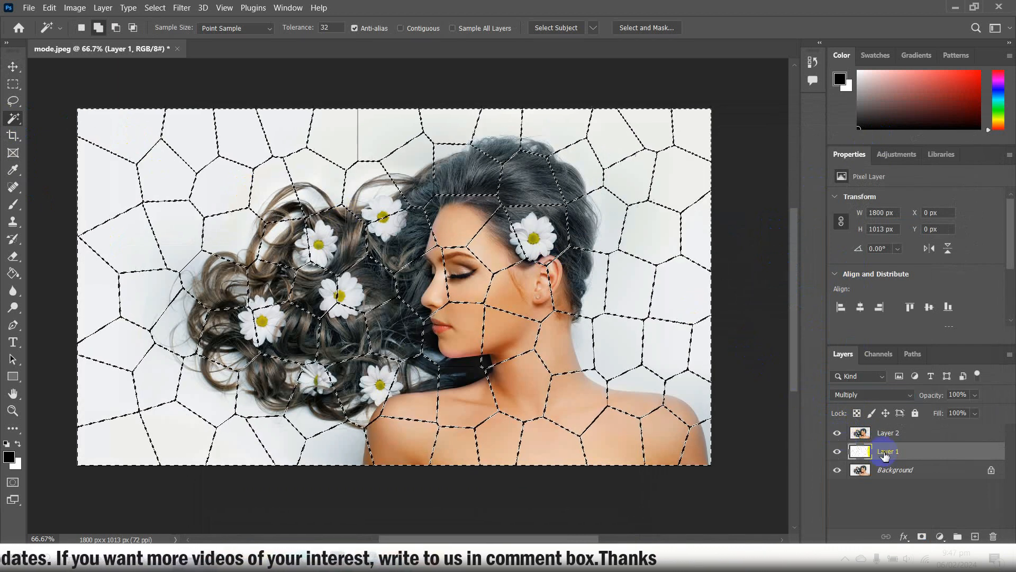
drag(893, 454, 991, 537)
Invert the cell selection twice with Layer 2 active and enter Quick Mask mode.
click(887, 435)
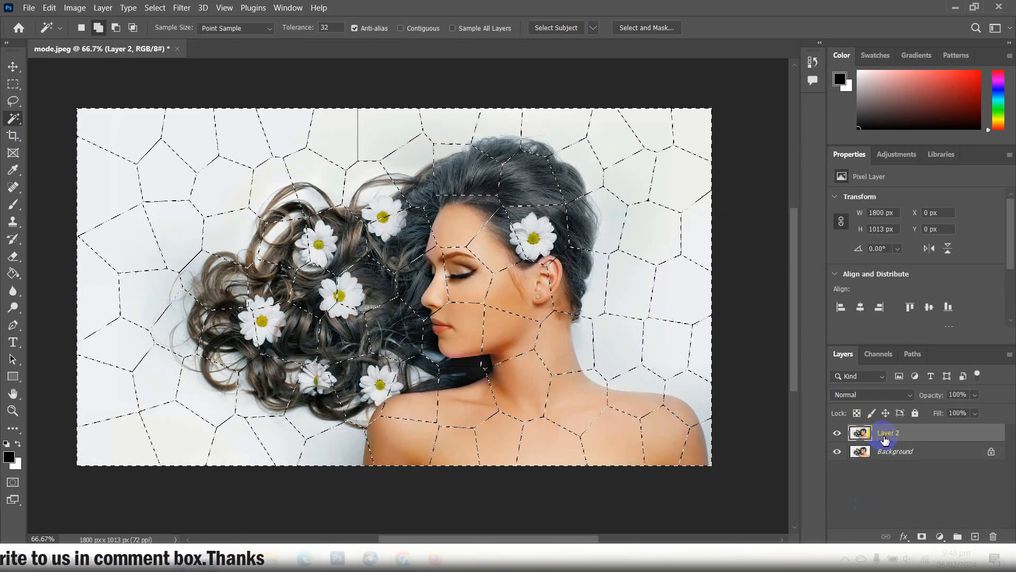
key(ctrl+shift+i)
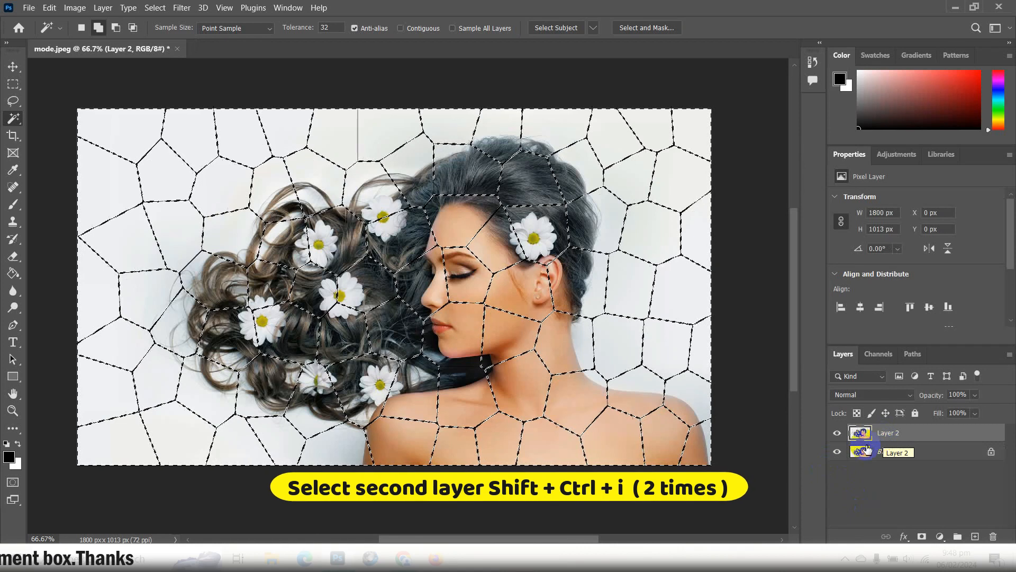
key(ctrl+shift+i)
key(q)
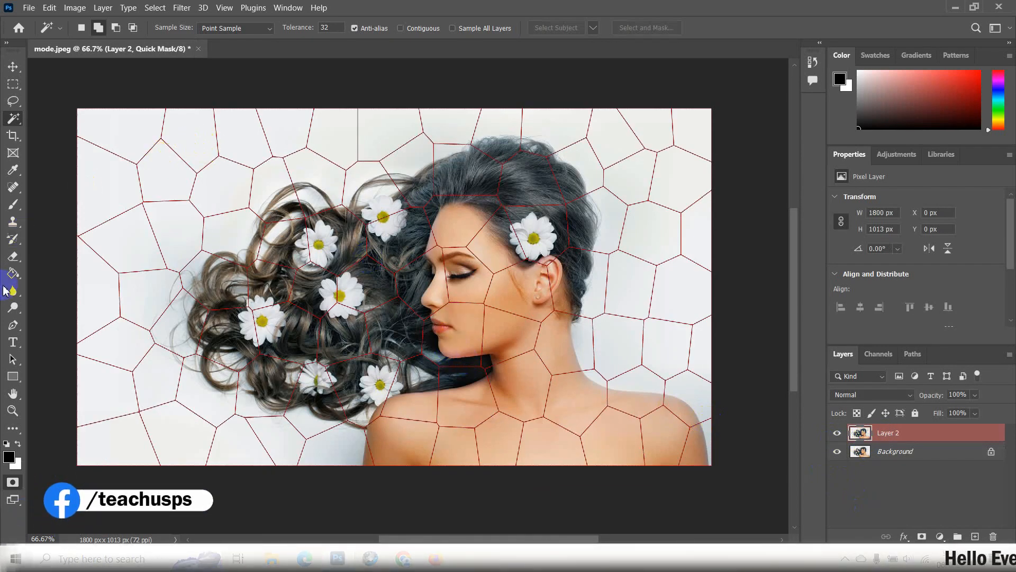
Fill three separate cells along the image's left edge, including both corners, with black using the Paint Bucket in the quick mask.
click(12, 273)
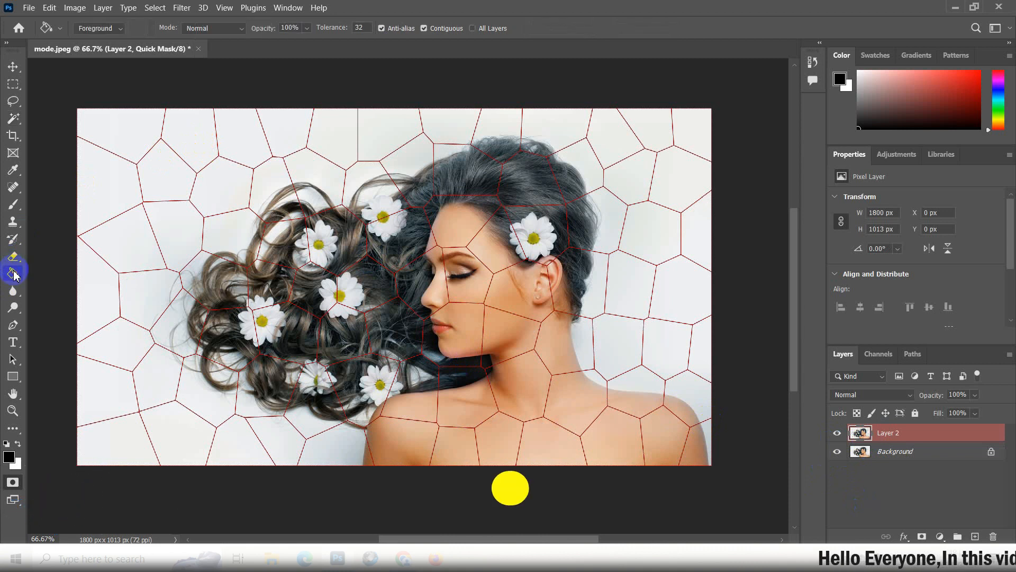
click(108, 142)
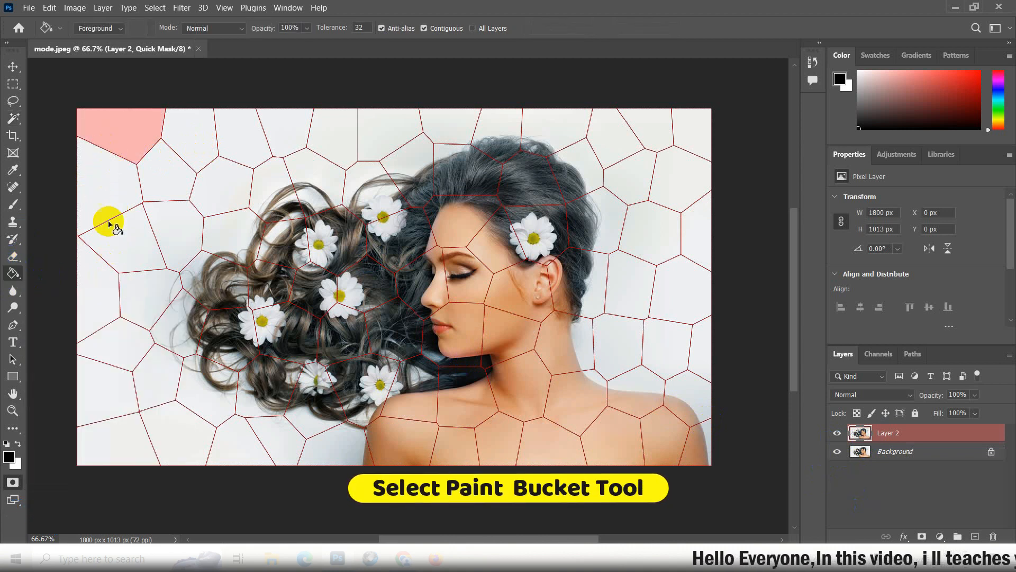
click(100, 294)
click(108, 434)
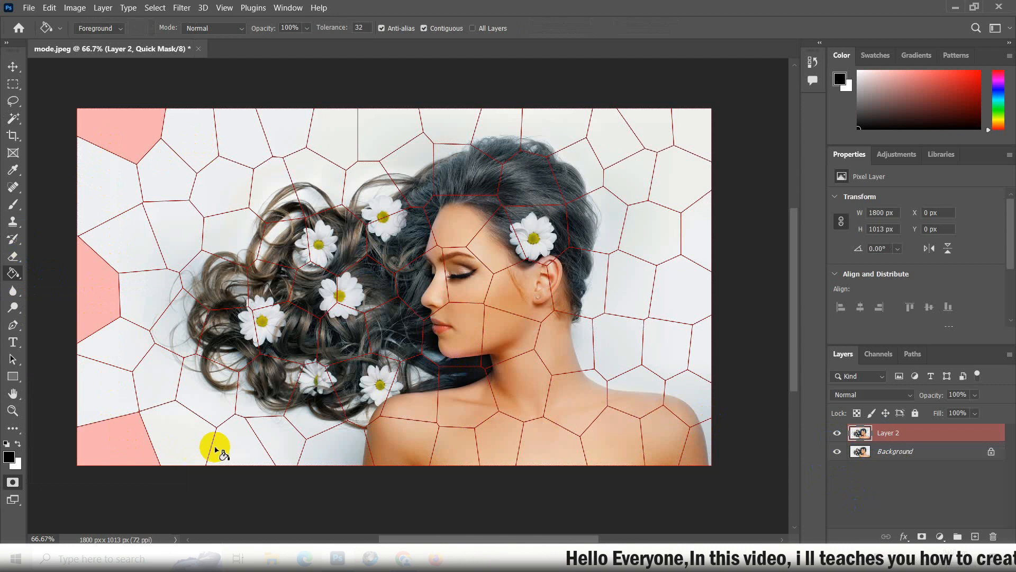
Mask spaced-out cells along the image's lower edge up to the right corner, undoing the fill of one adjacent shoulder cell.
click(225, 447)
click(355, 456)
click(463, 452)
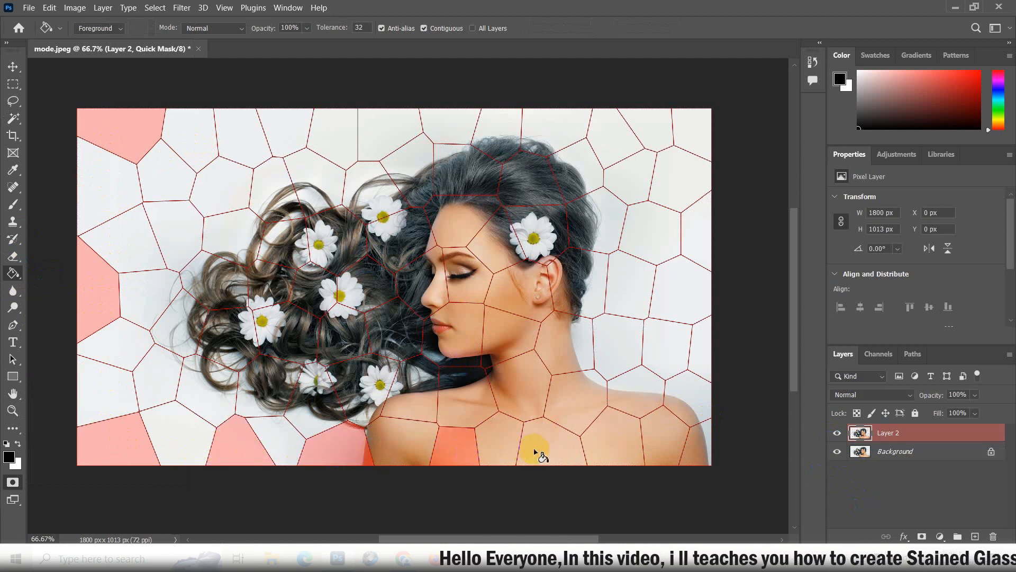
click(572, 451)
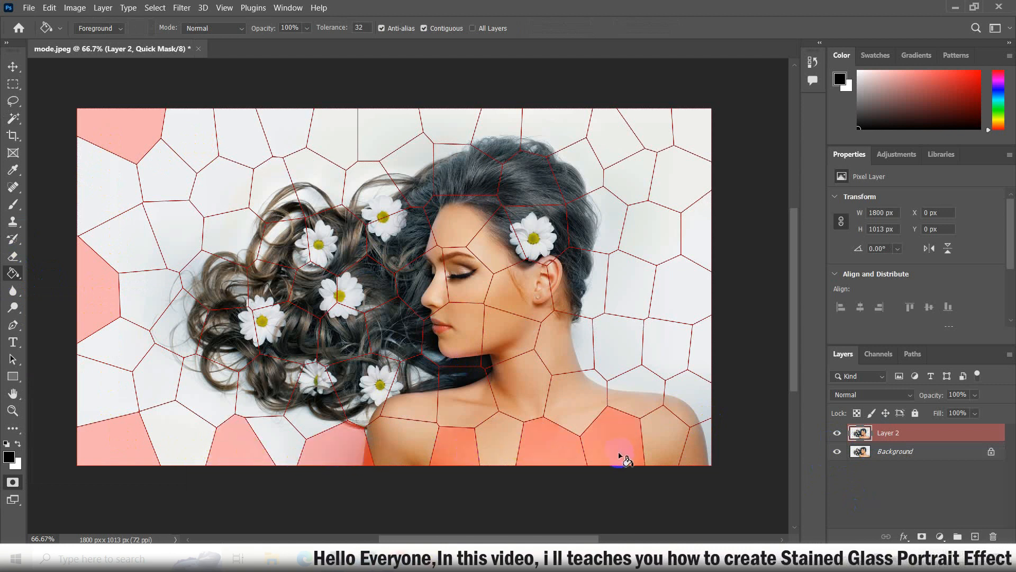
key(ctrl+z)
click(690, 452)
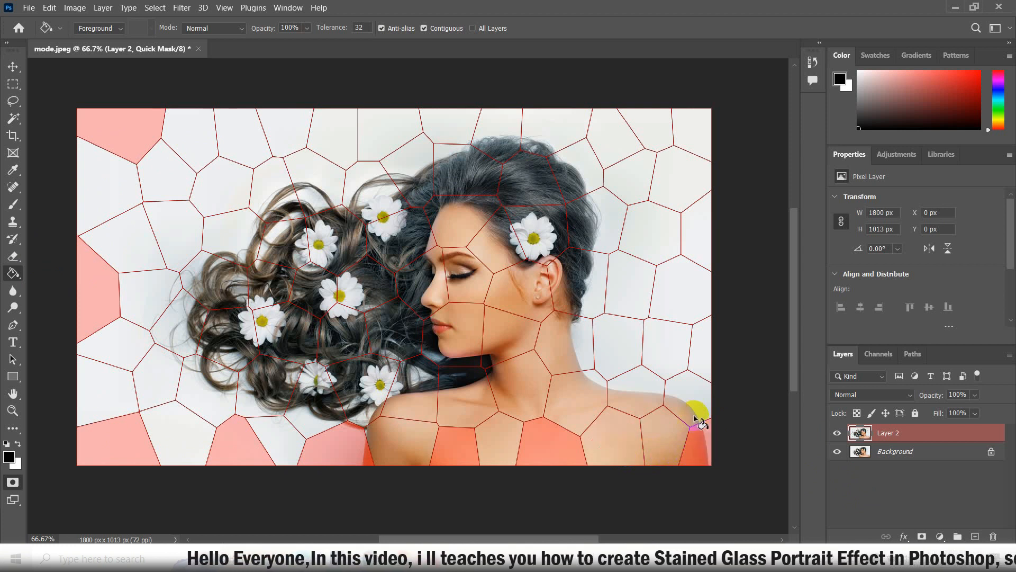
Mask two cells on the image's right edge, the upper-right corner cell and two more cells along the upper edge.
click(700, 352)
click(696, 246)
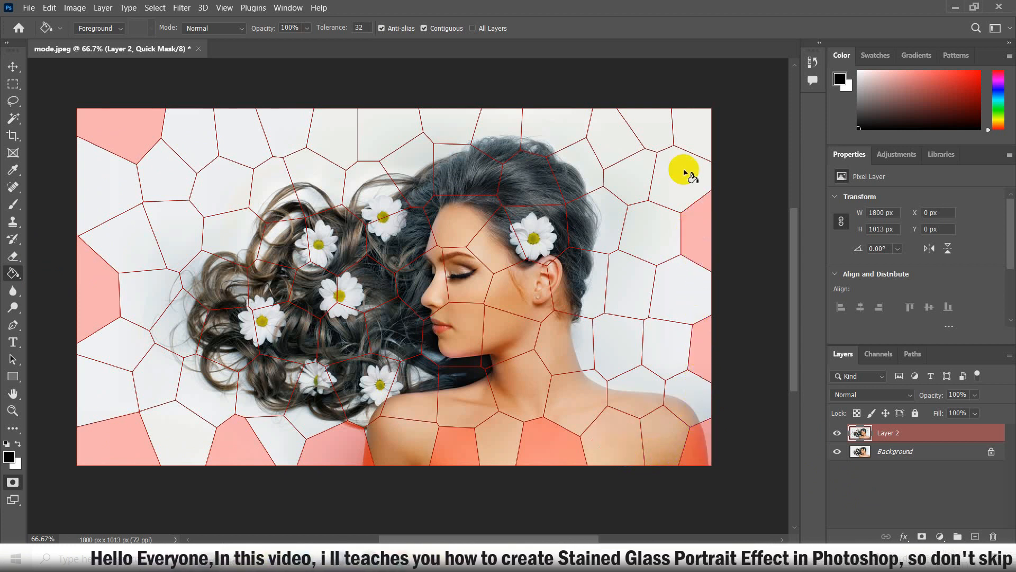
click(686, 122)
click(466, 120)
click(320, 127)
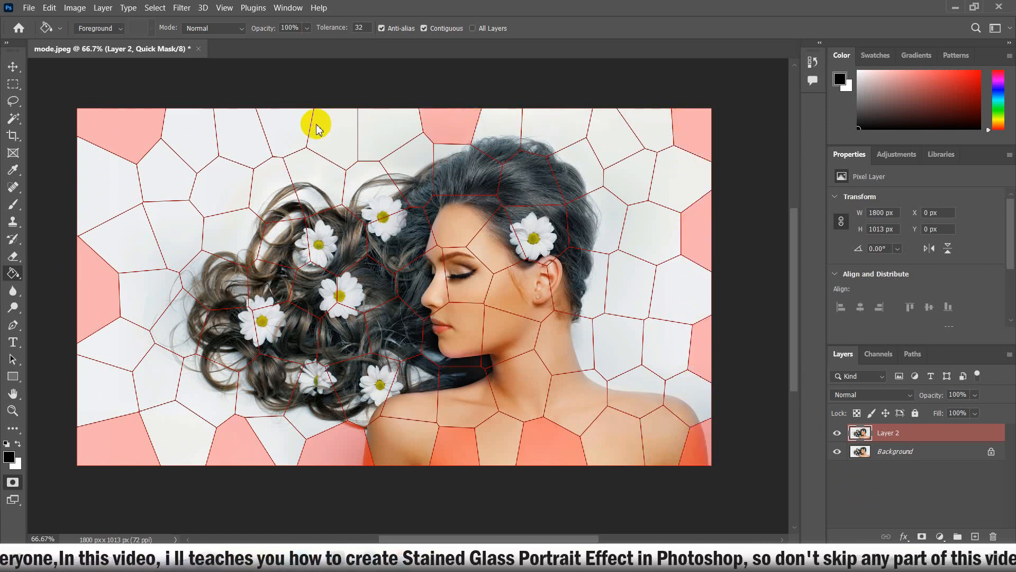
Mask one background cell above the curls and three cells running diagonally down through the hair to the lowest right daisy.
click(221, 184)
click(215, 277)
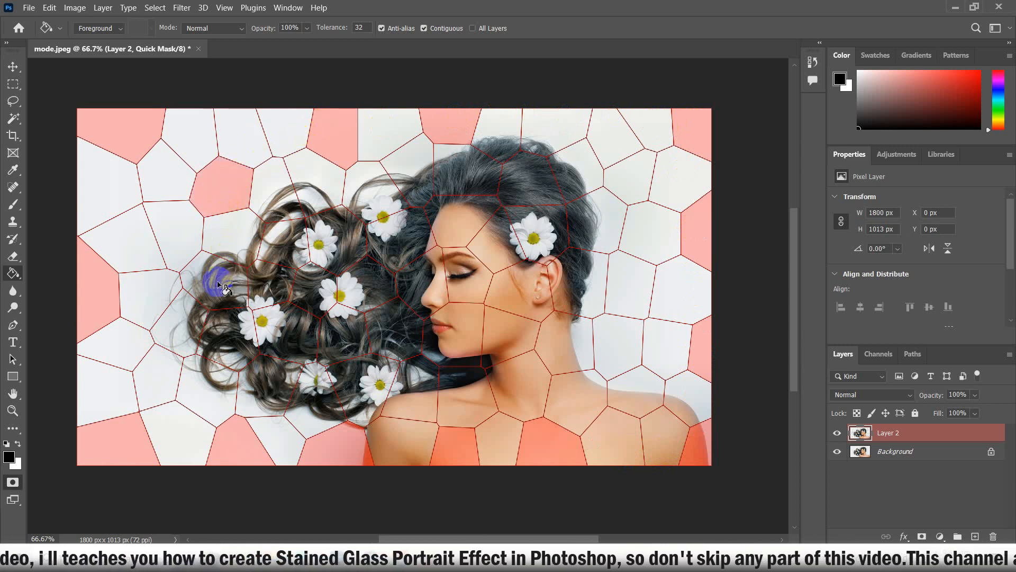
click(291, 347)
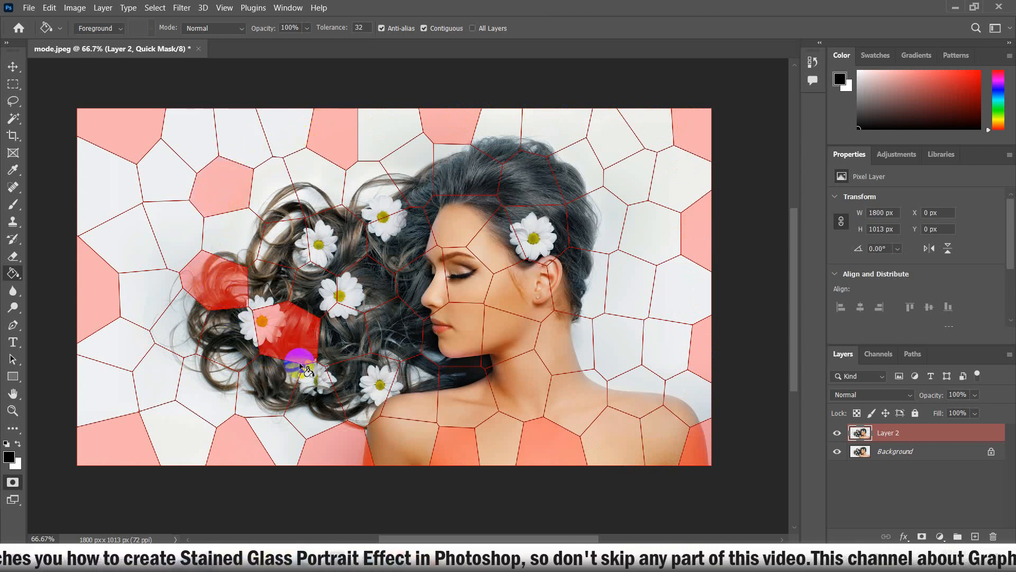
click(371, 389)
Mask the cells over the woman's mouth, forehead, the daisy above her ear and the back of her neck.
click(453, 333)
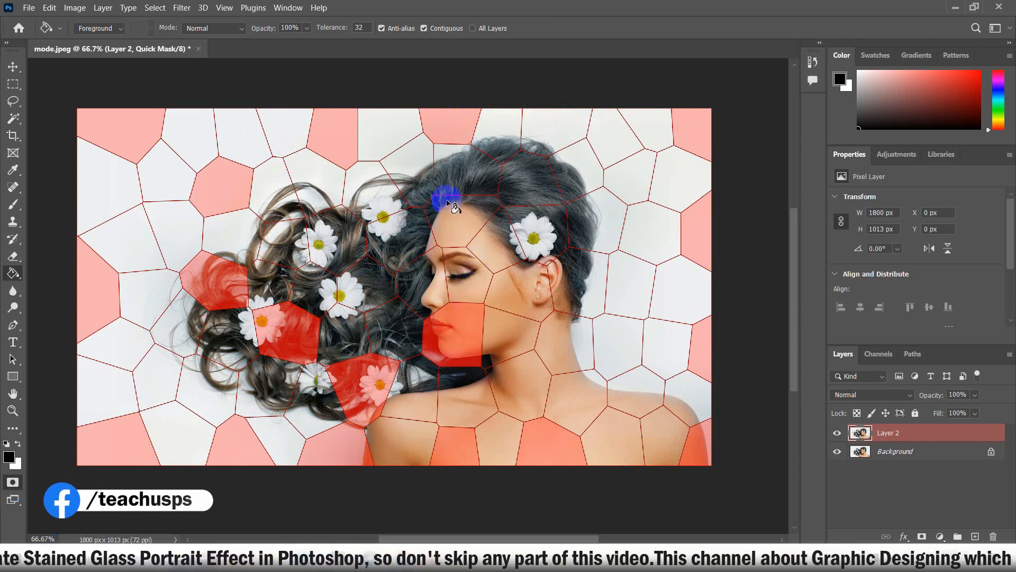
click(458, 214)
click(542, 225)
click(560, 347)
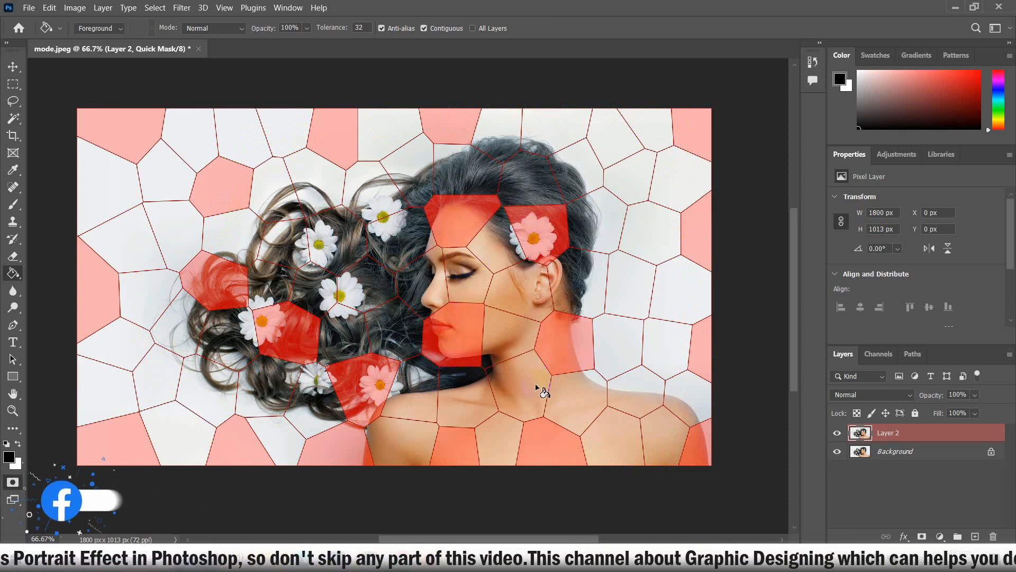
Mask two background cells behind the woman's head and the cells around the crown of her hair.
click(630, 290)
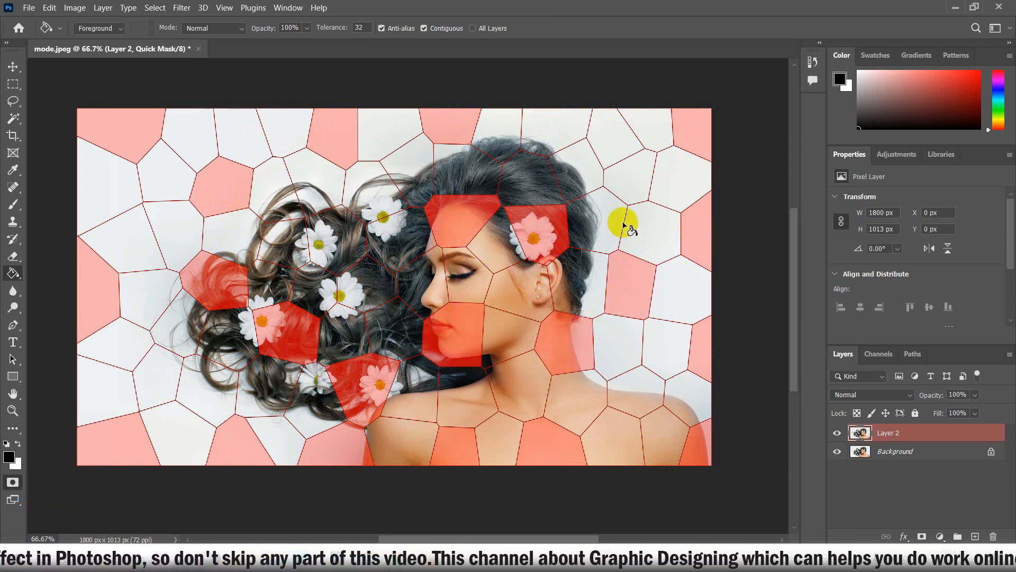
click(617, 187)
click(532, 170)
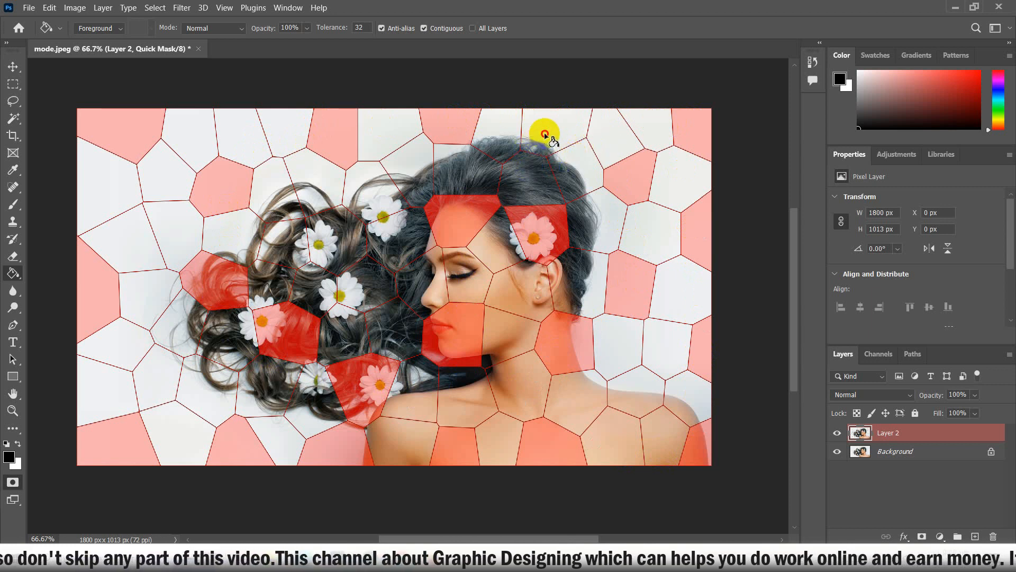
click(503, 164)
Mask a background cell at the lower left of the curls and two cells beside the middle and upper-left daisies.
click(144, 382)
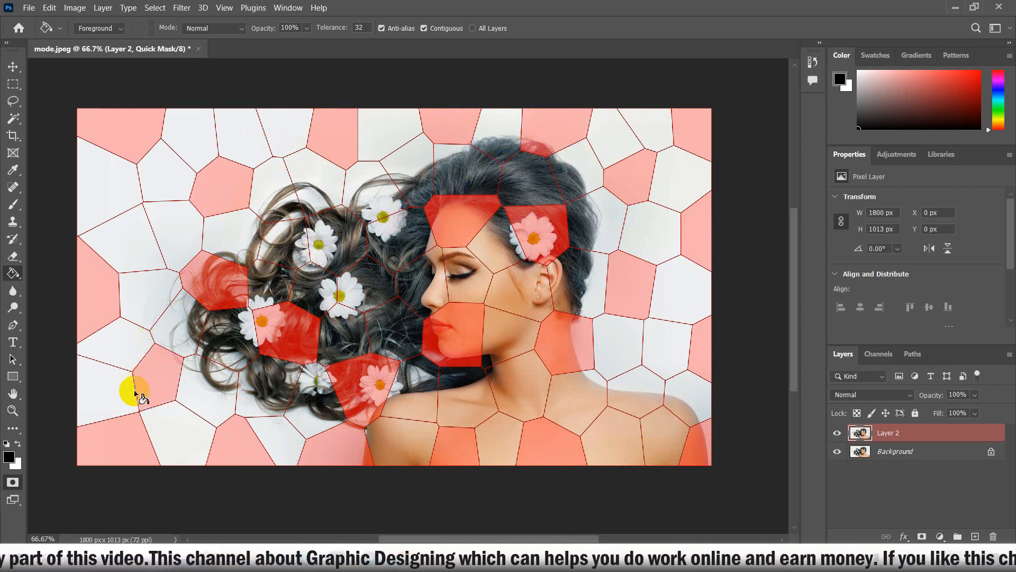
click(364, 269)
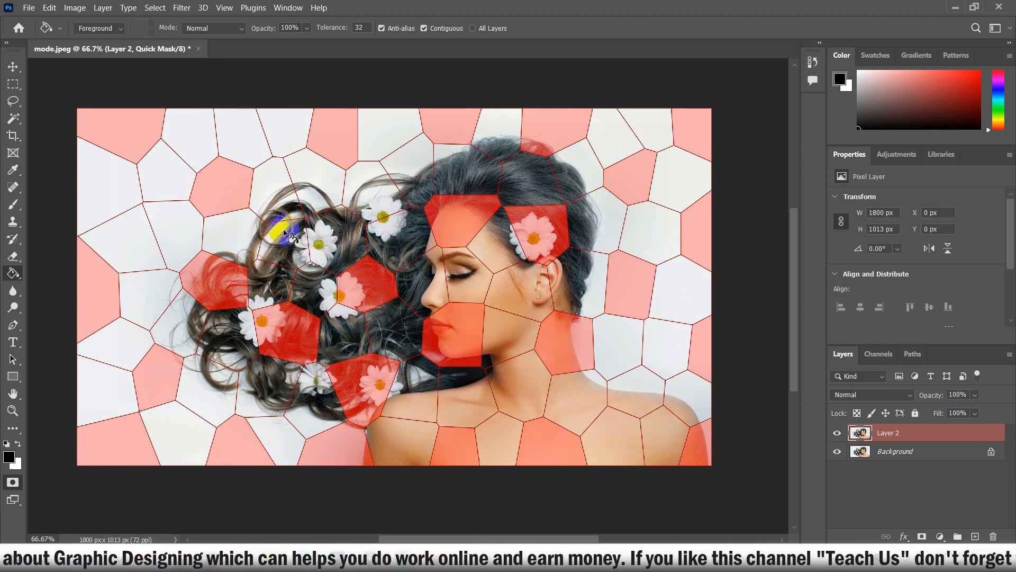
click(292, 236)
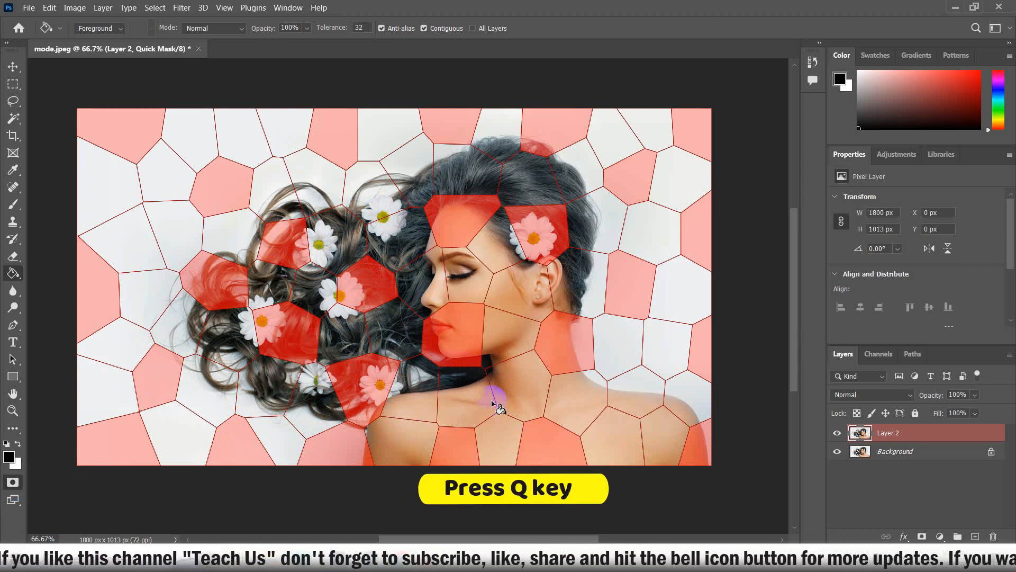
Exit Quick Mask, invert the selection to the masked cells and outlines, and copy it to a new layer.
key(q)
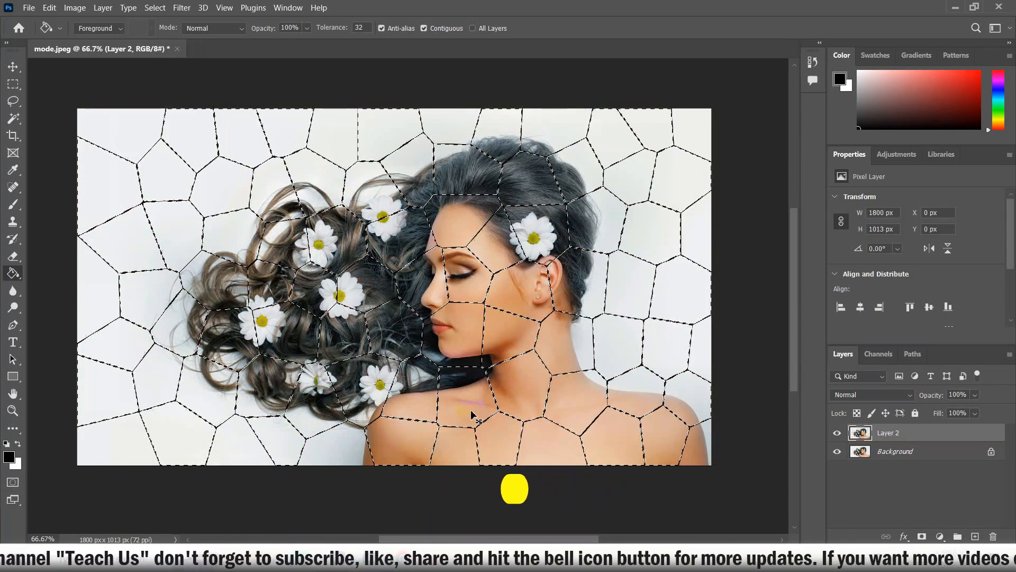
key(ctrl+shift+i)
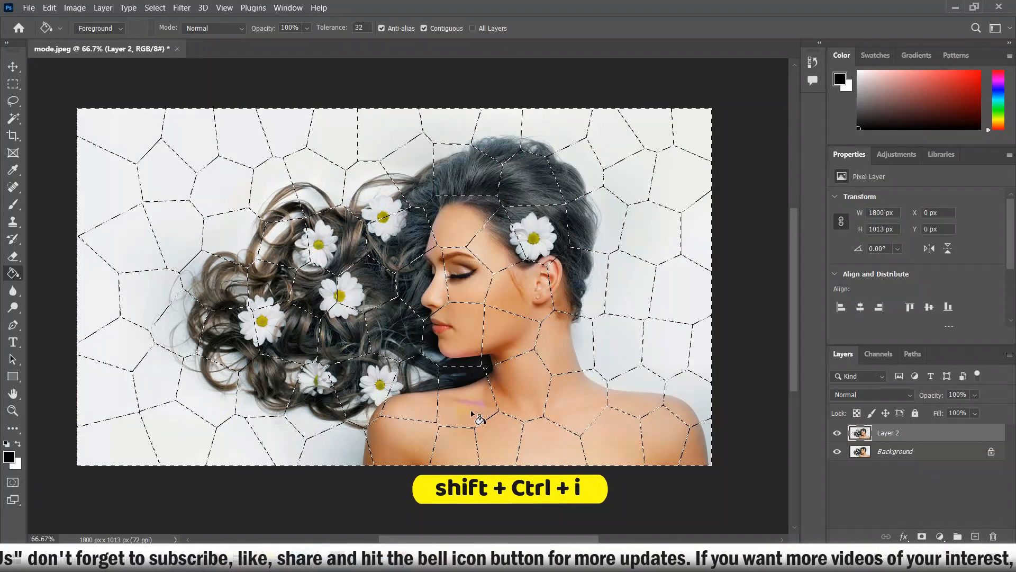
key(ctrl+j)
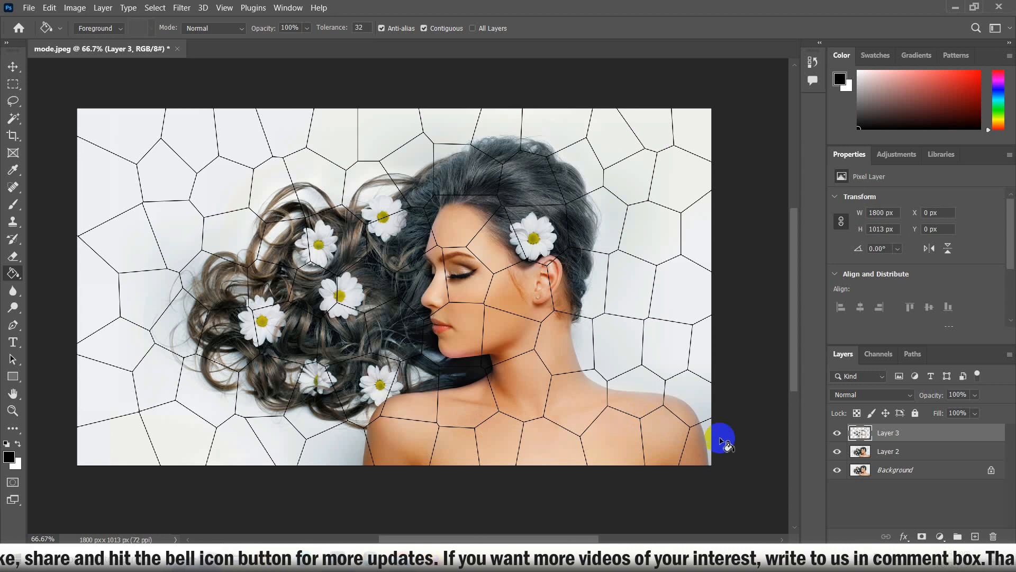
Apply a Smooth Inner Bevel to the copied cells with depth 100%, size 8 px, and angle and altitude 30°.
click(903, 534)
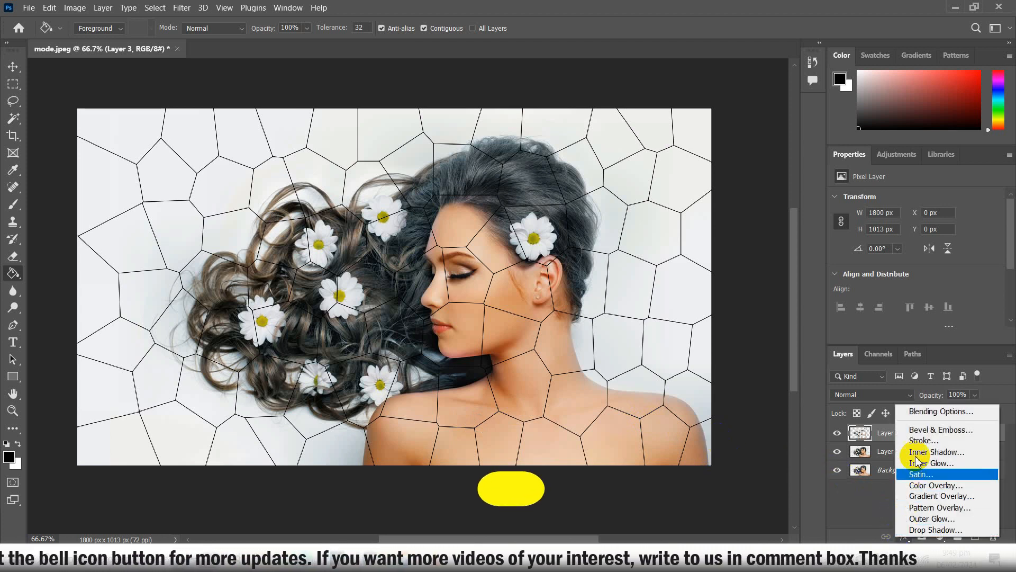
click(920, 439)
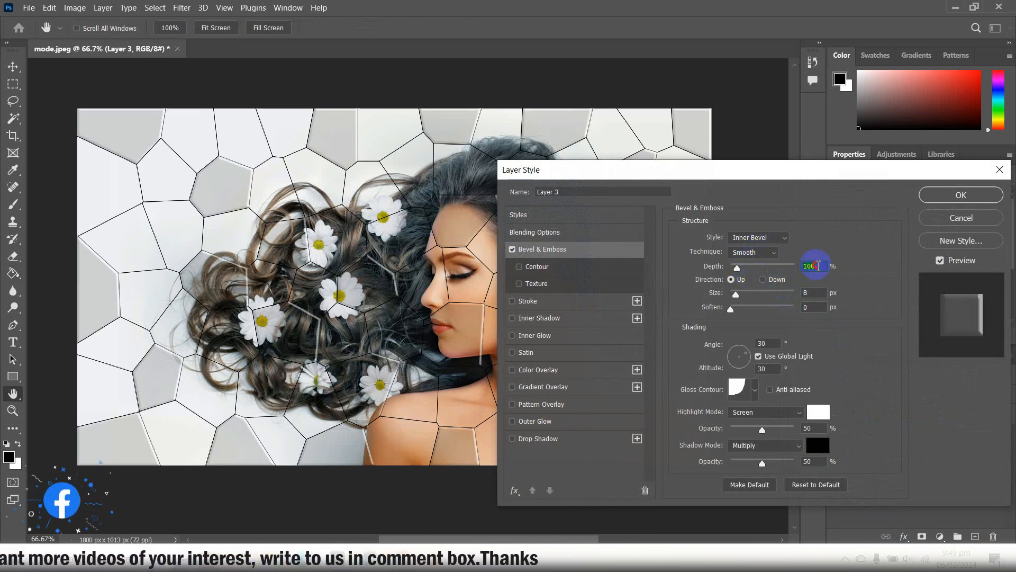
click(813, 292)
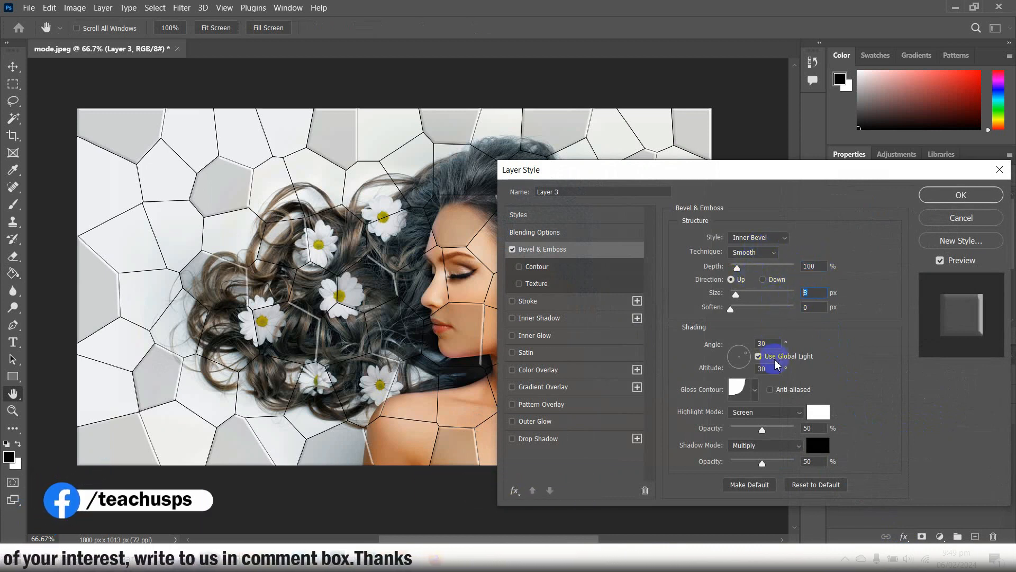
drag(771, 344, 756, 344)
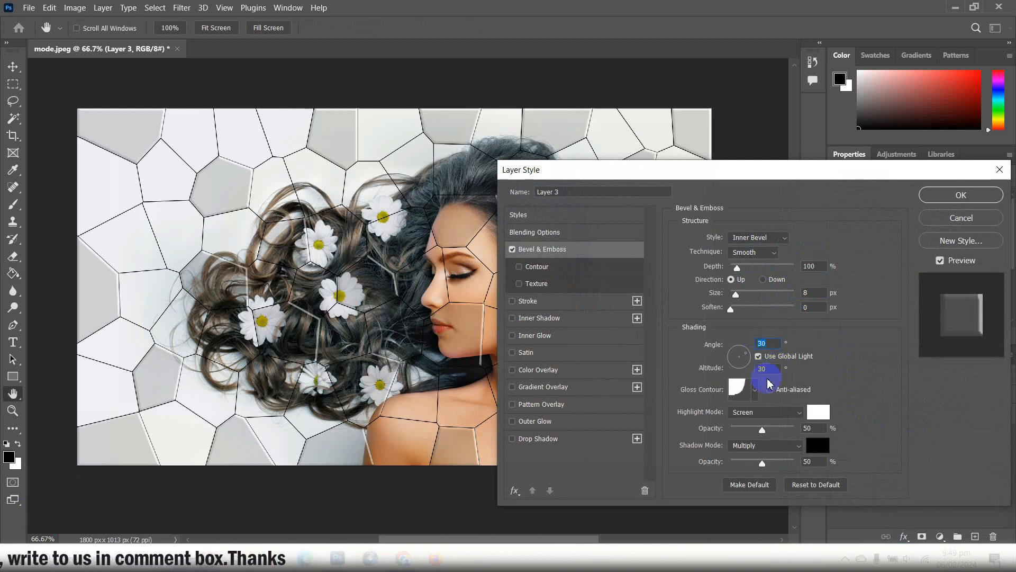
click(755, 392)
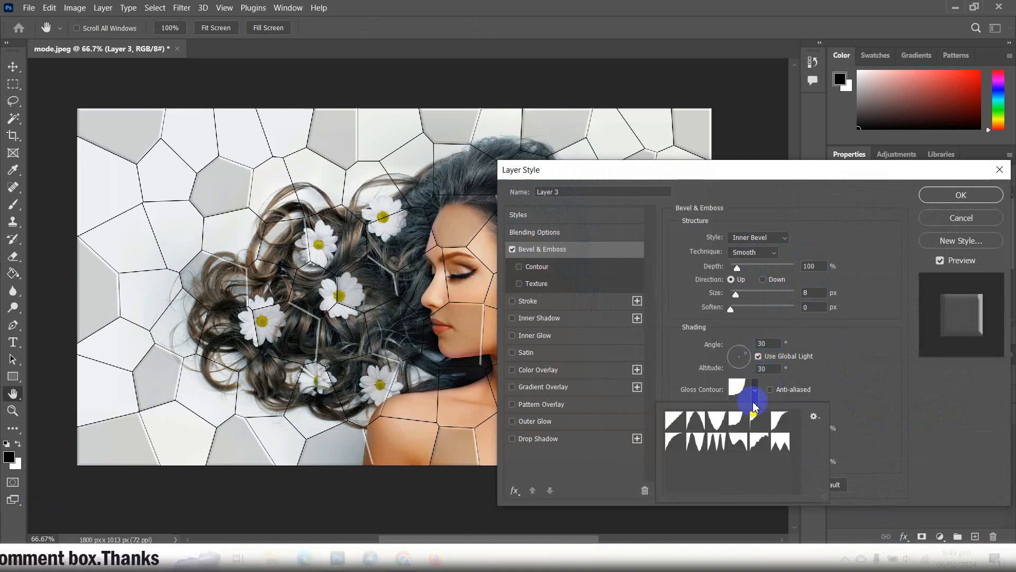
click(847, 371)
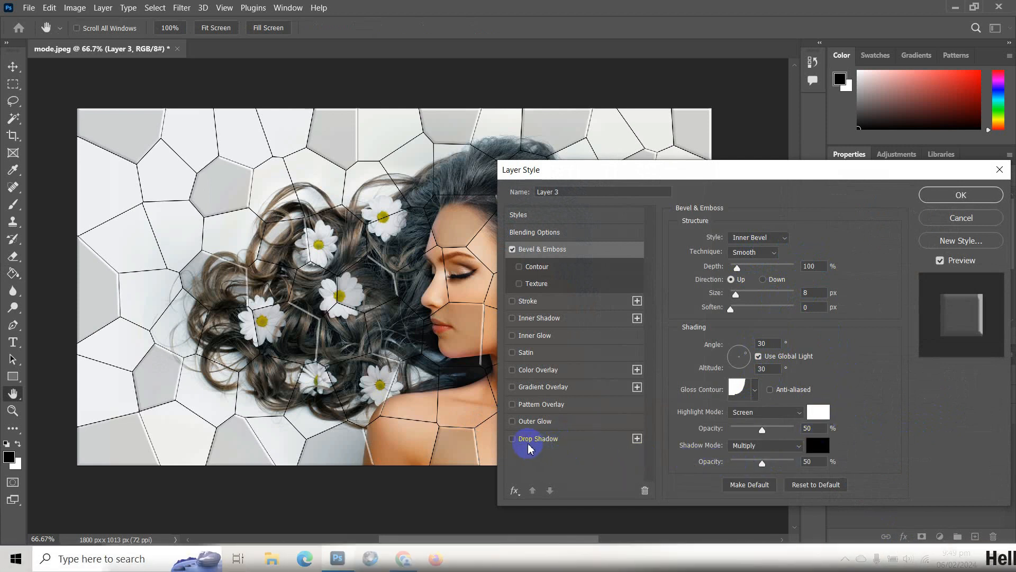
click(961, 195)
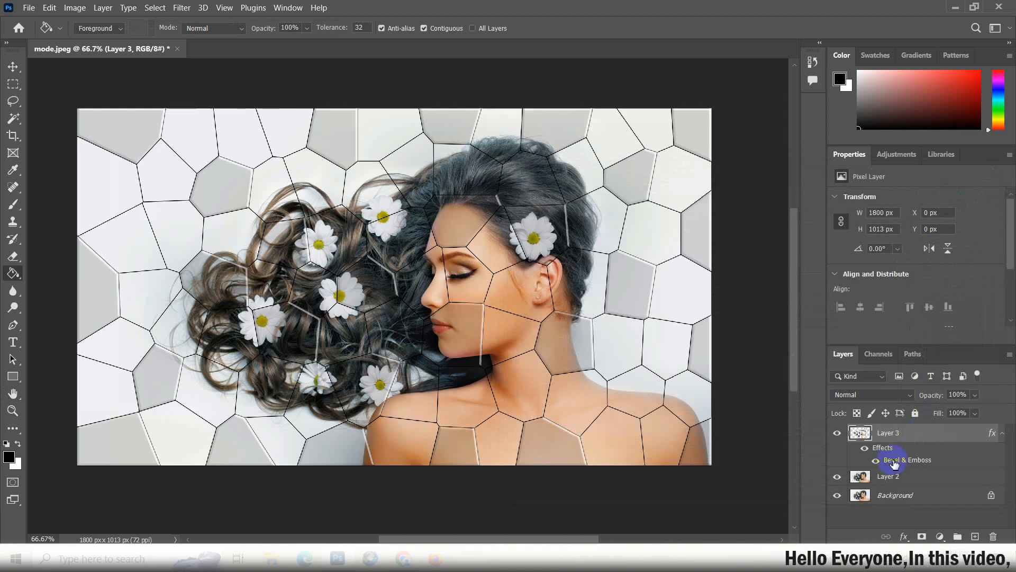
Duplicate the bevelled cell layer and set the duplicate's Fill to 0%.
key(ctrl+j)
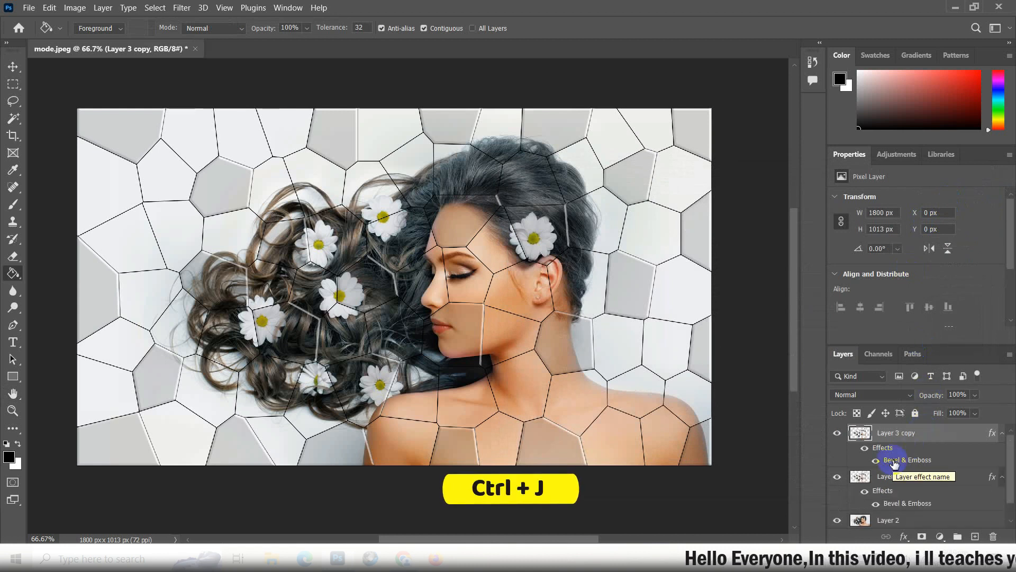
click(975, 413)
drag(989, 428, 906, 434)
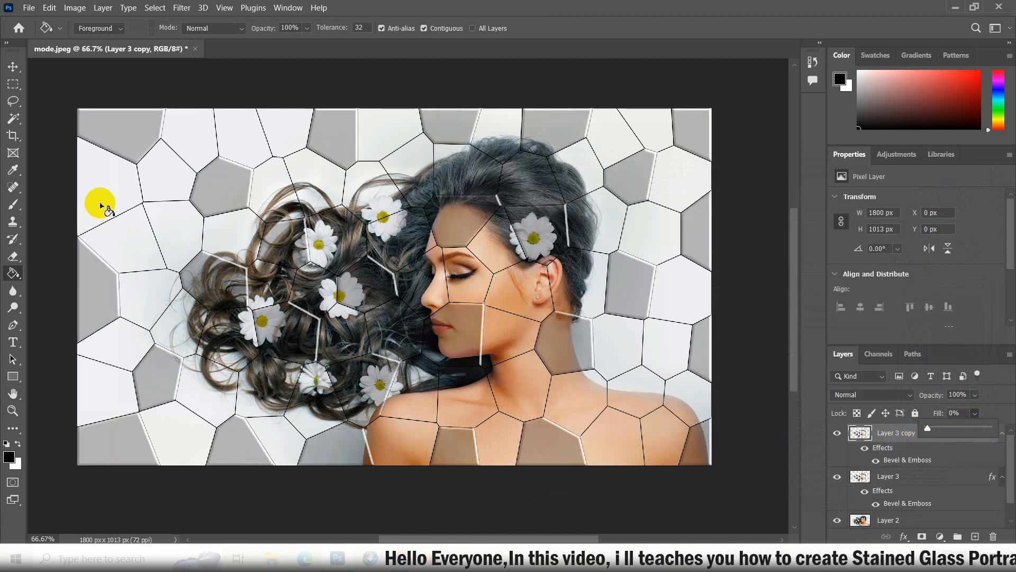
Select the empty cells on the duplicate layer with the Magic Wand, fill them with black using the Paint Bucket, and deselect.
click(14, 118)
click(102, 190)
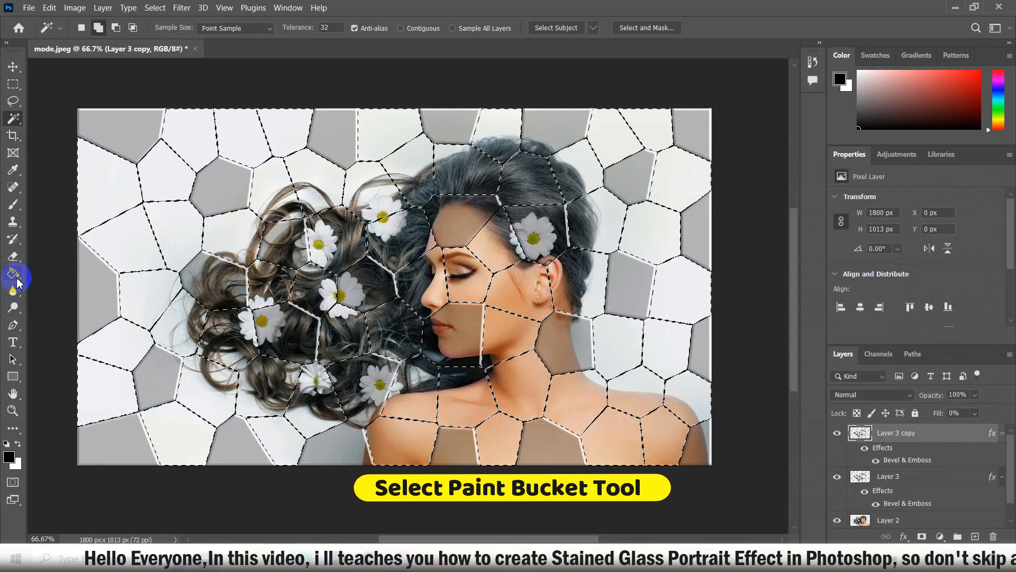
click(16, 278)
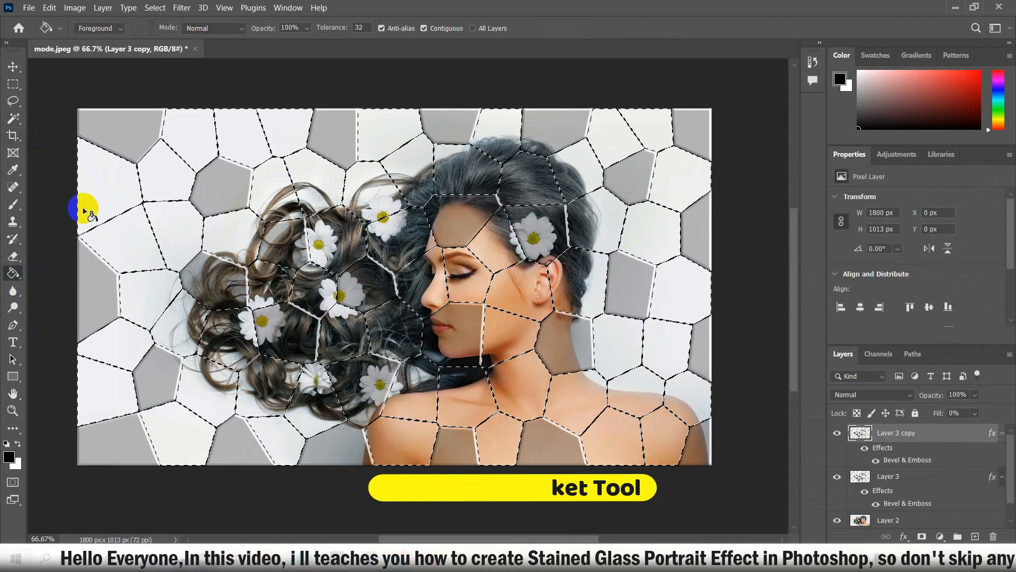
click(132, 241)
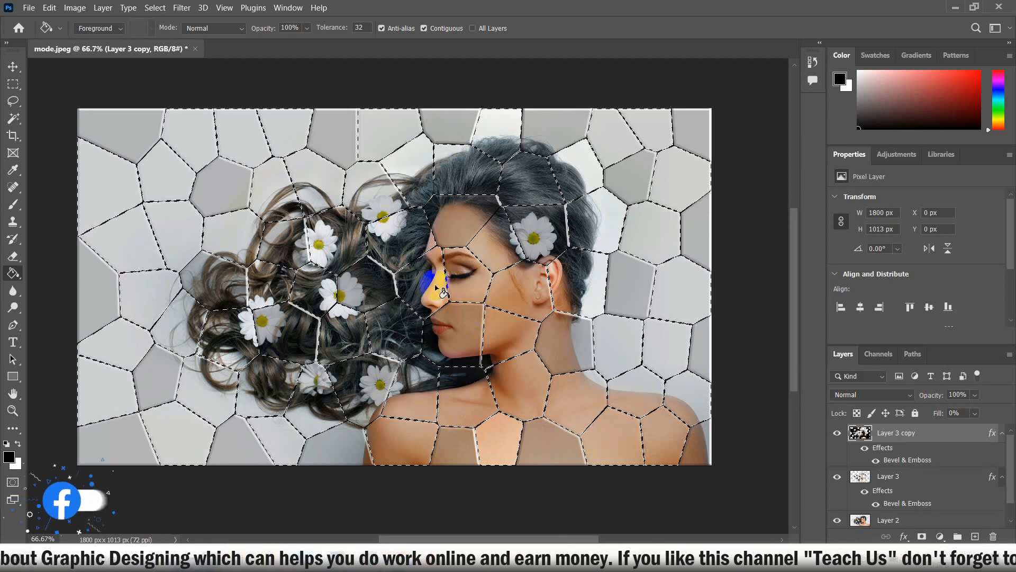
click(459, 172)
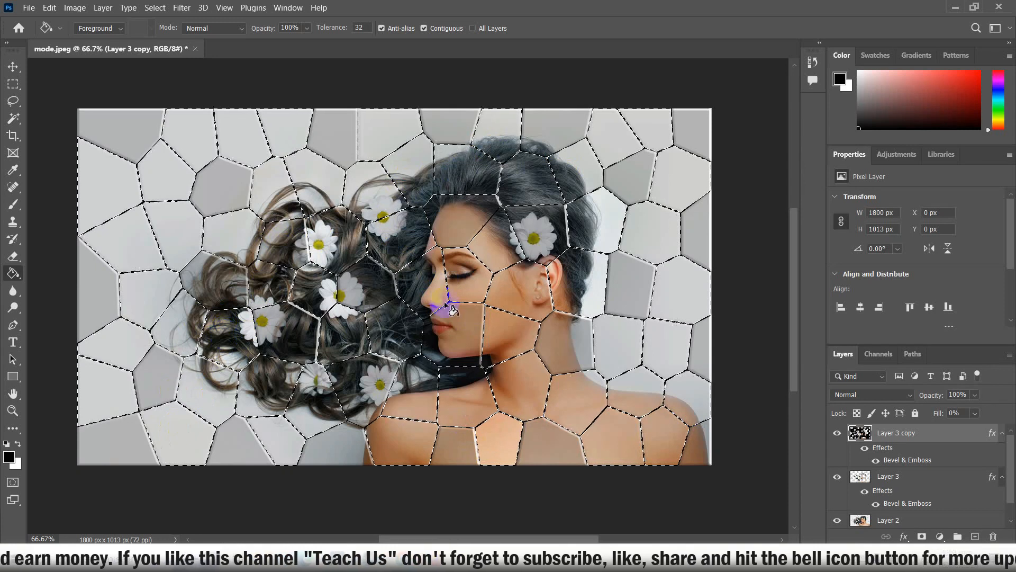
key(ctrl+d)
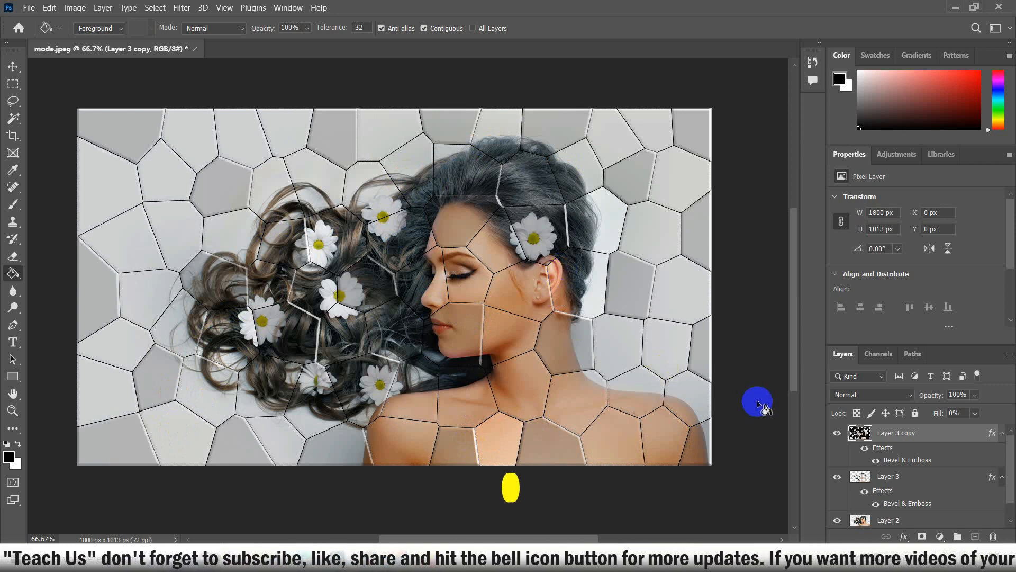
click(601, 237)
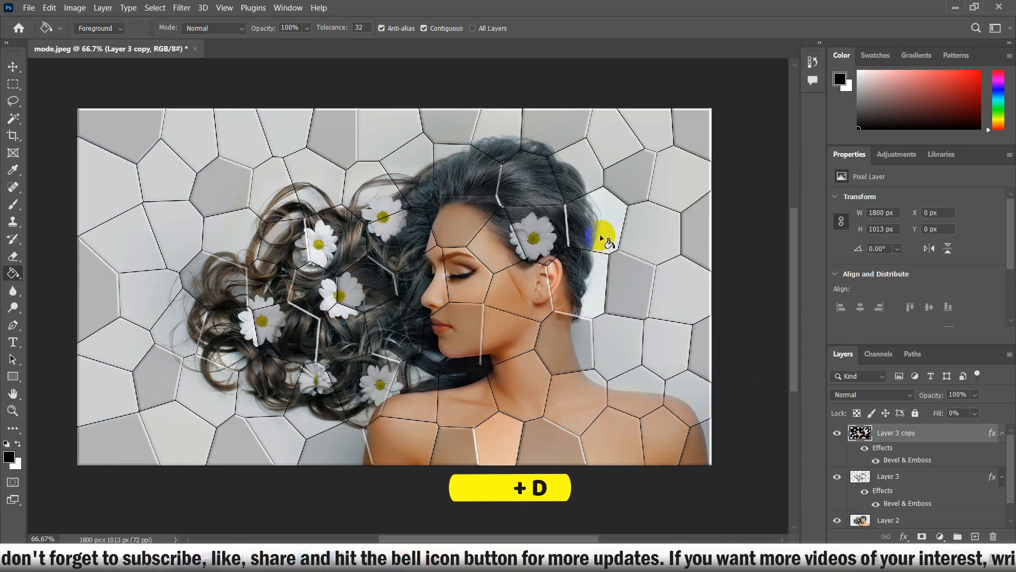